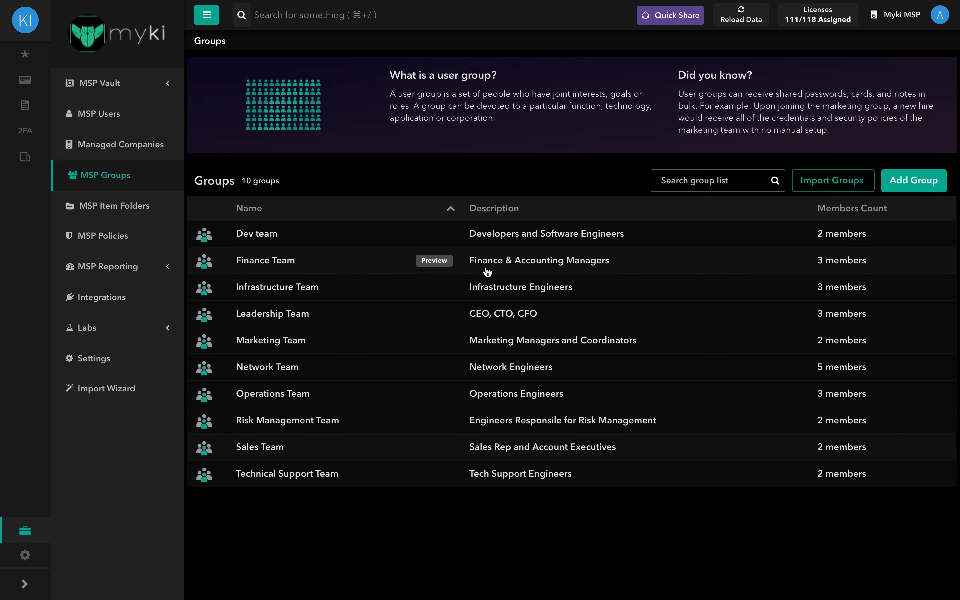
View the details of the Dev team group, including its users and policies, and return to the groups list.
left_click(337, 243)
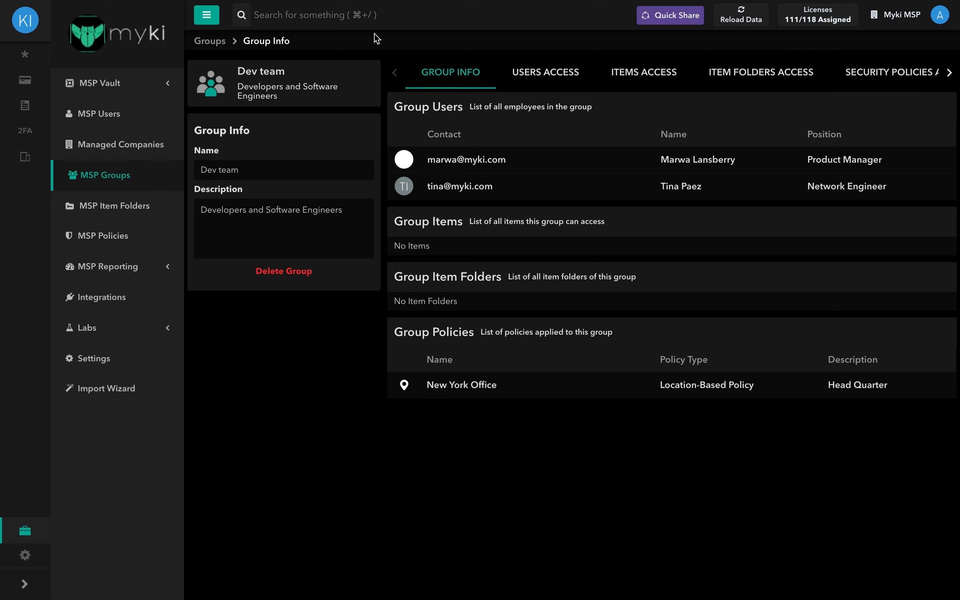
left_click(210, 41)
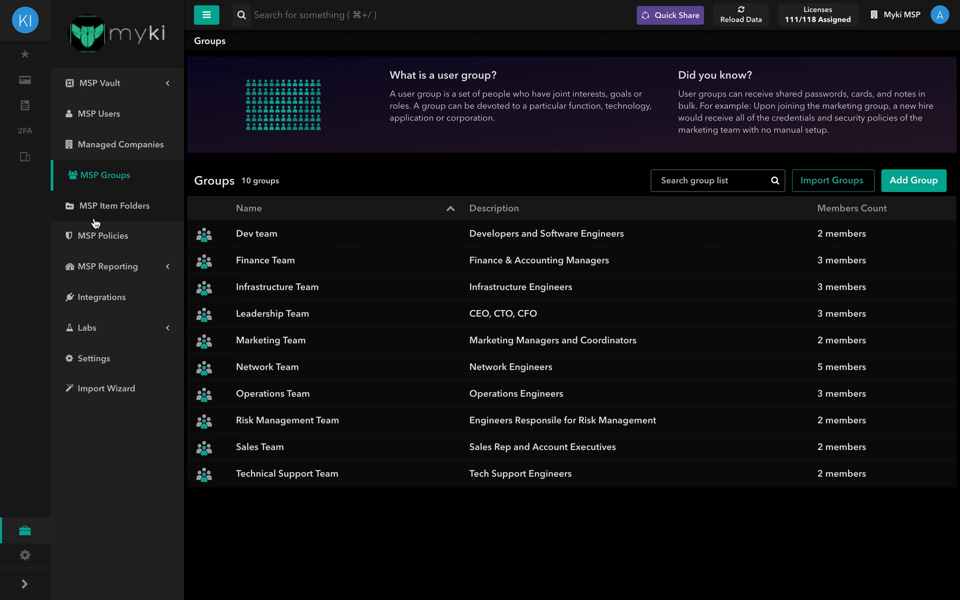
mouse_move(17, 530)
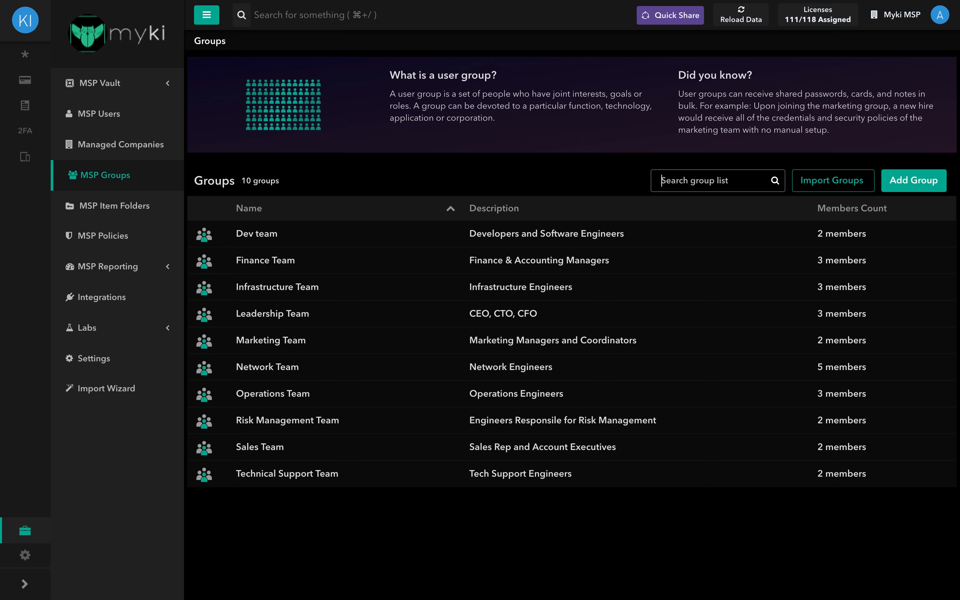
Search the group list for "Financ" and clear the search.
left_click(661, 181)
type("Financ")
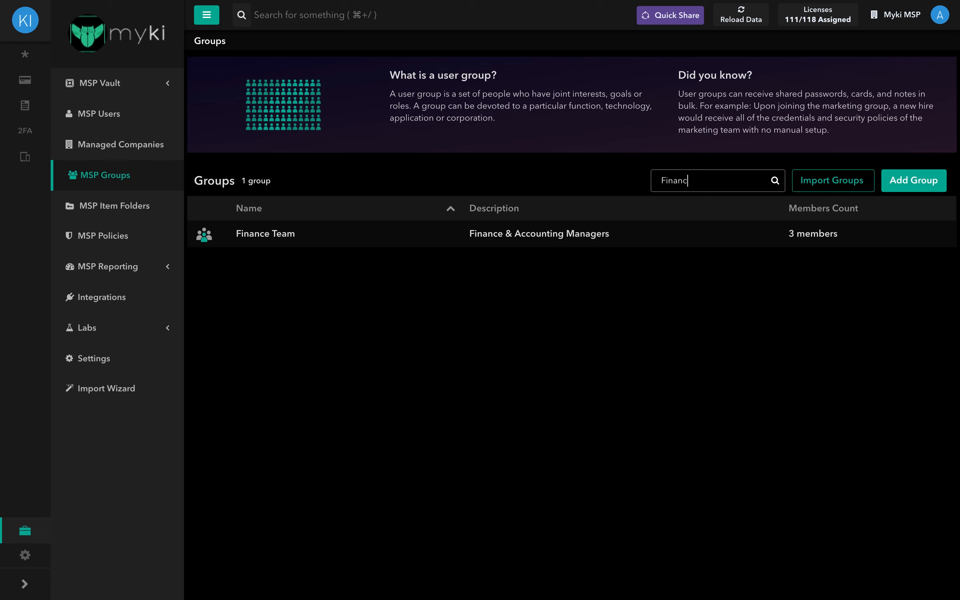
key("BackSpace")
key("BackSpace")
key("BackSpace")
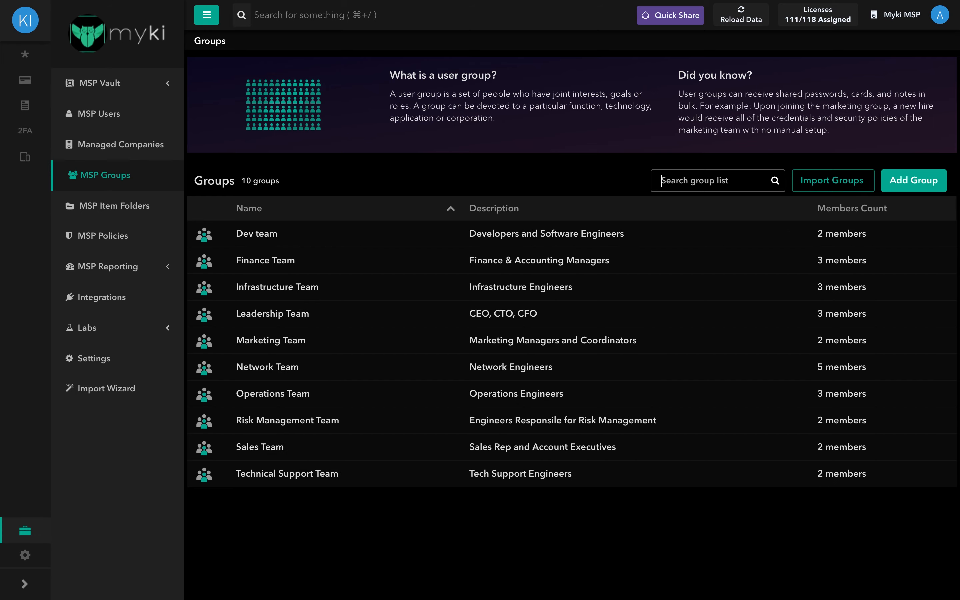
View the blank form for adding a group and the options for importing groups, leaving both without saving.
left_click(916, 183)
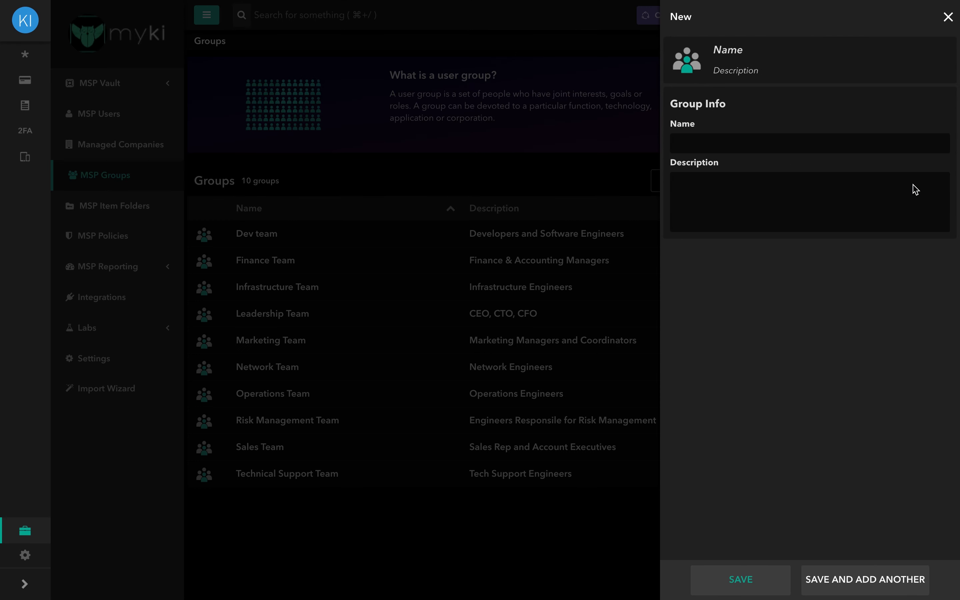
left_click(948, 17)
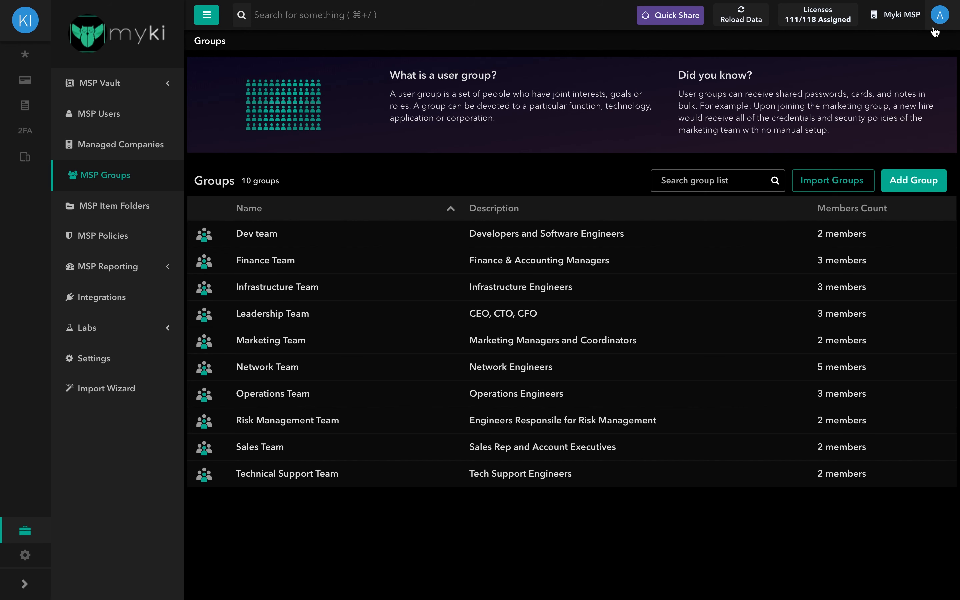
left_click(845, 187)
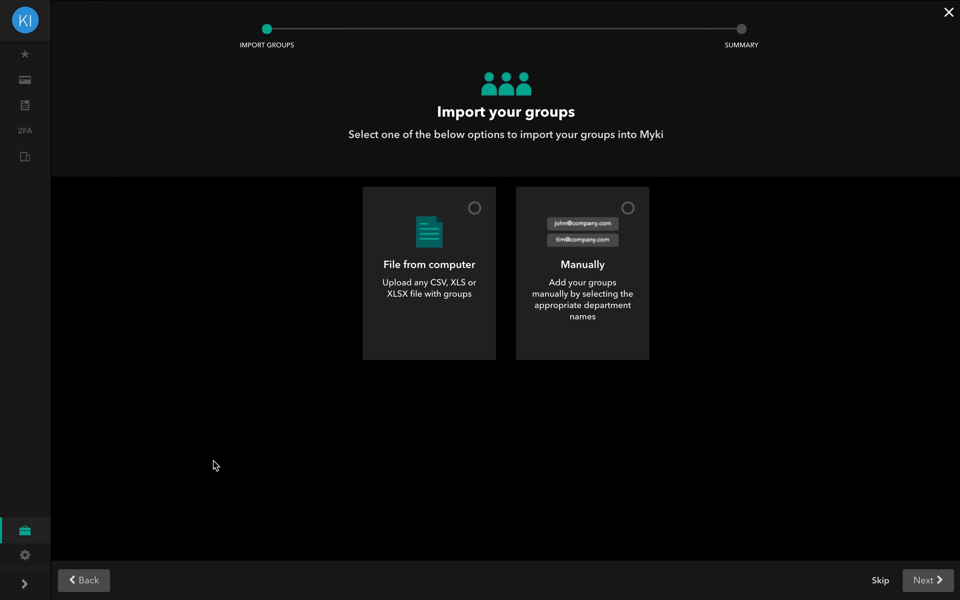
left_click(92, 575)
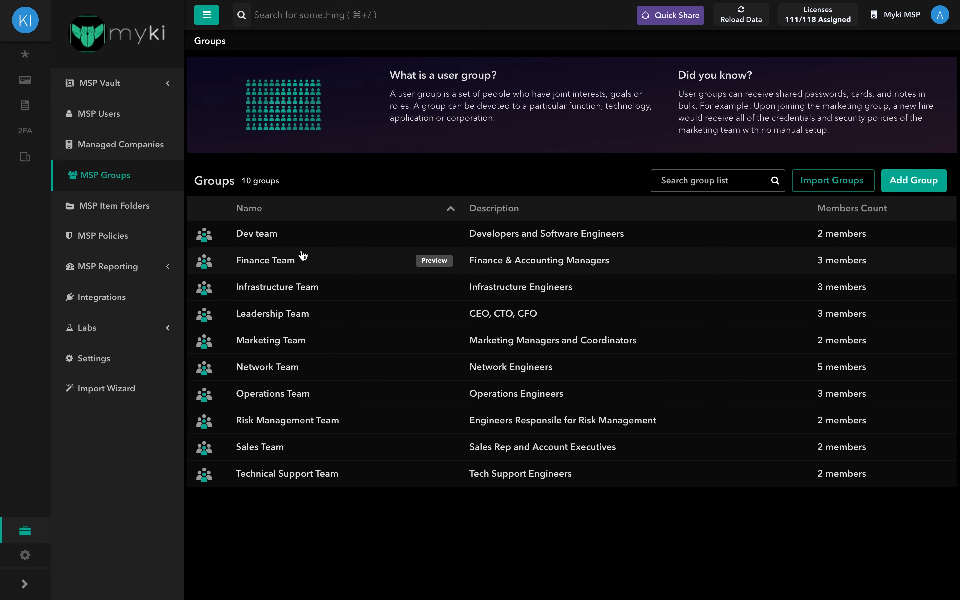
Look at the actions available for the Dev team group and preview the Infrastructure Team's group info.
right_click(304, 237)
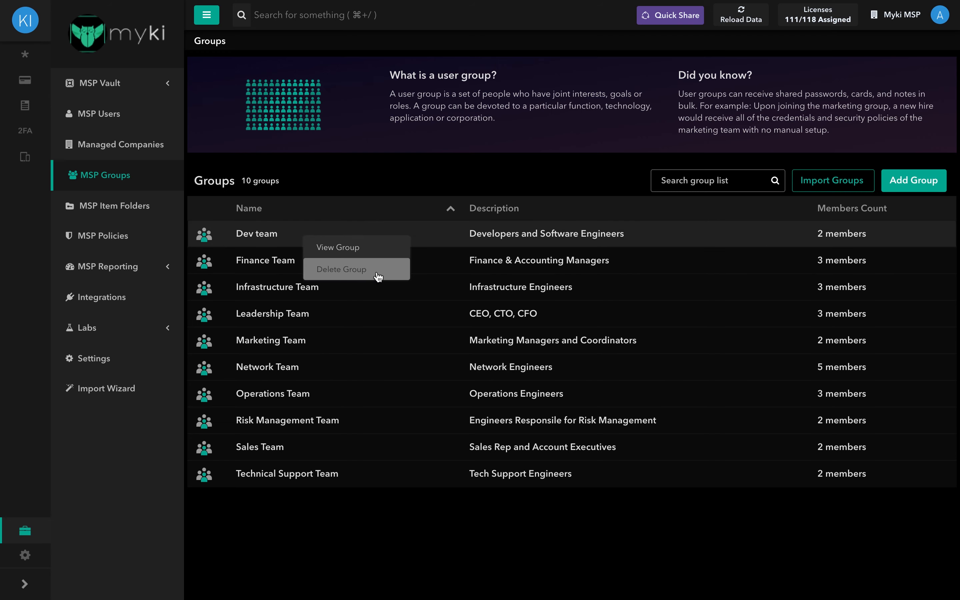
left_click(355, 539)
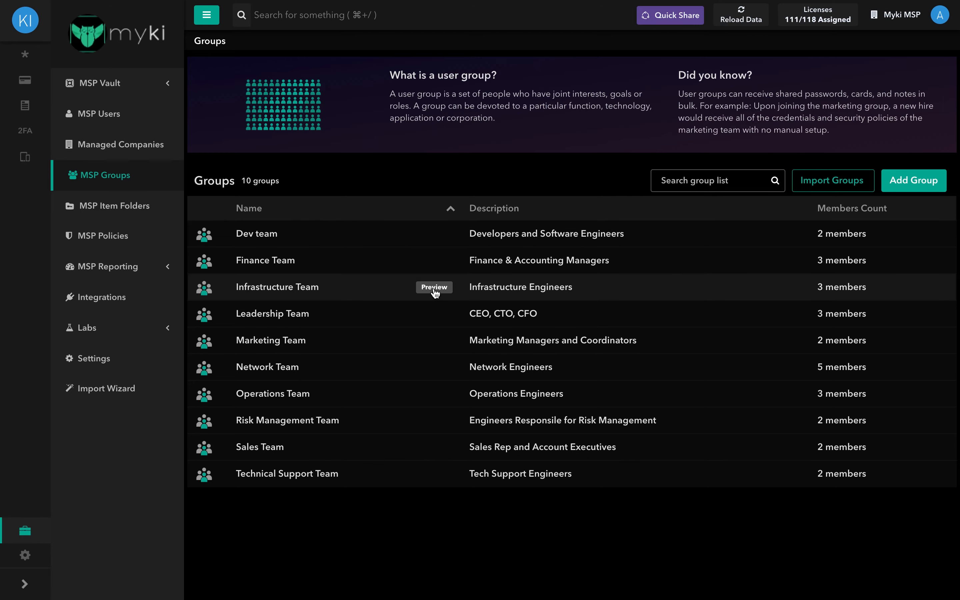
left_click(435, 287)
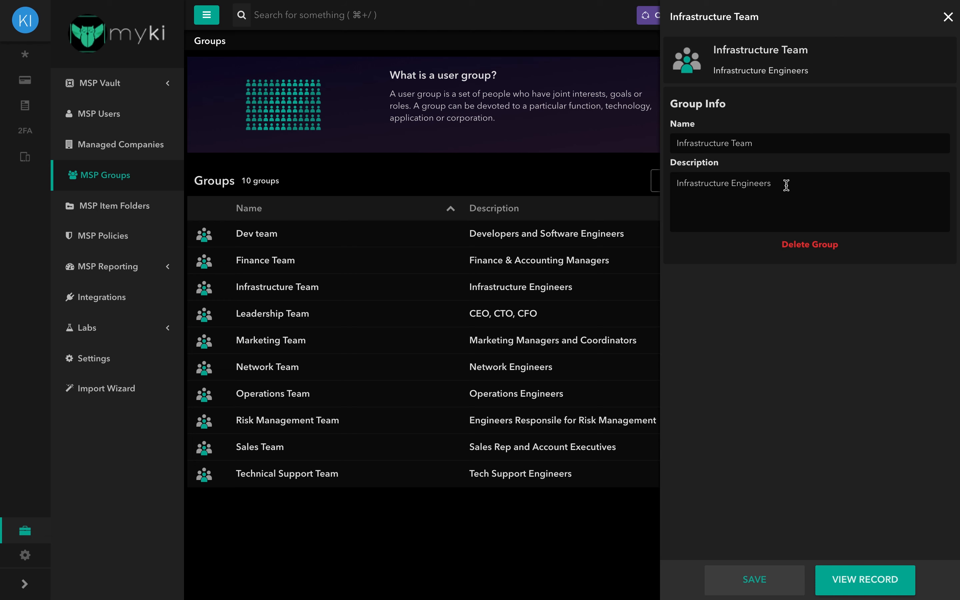
left_click(947, 18)
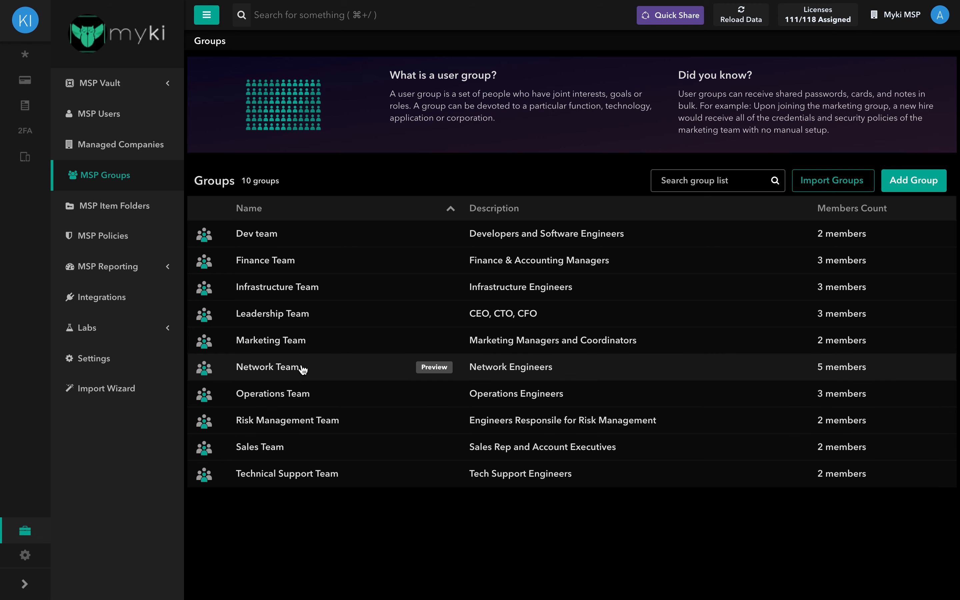
Open the Sales Team group and view its user access list.
left_click(351, 449)
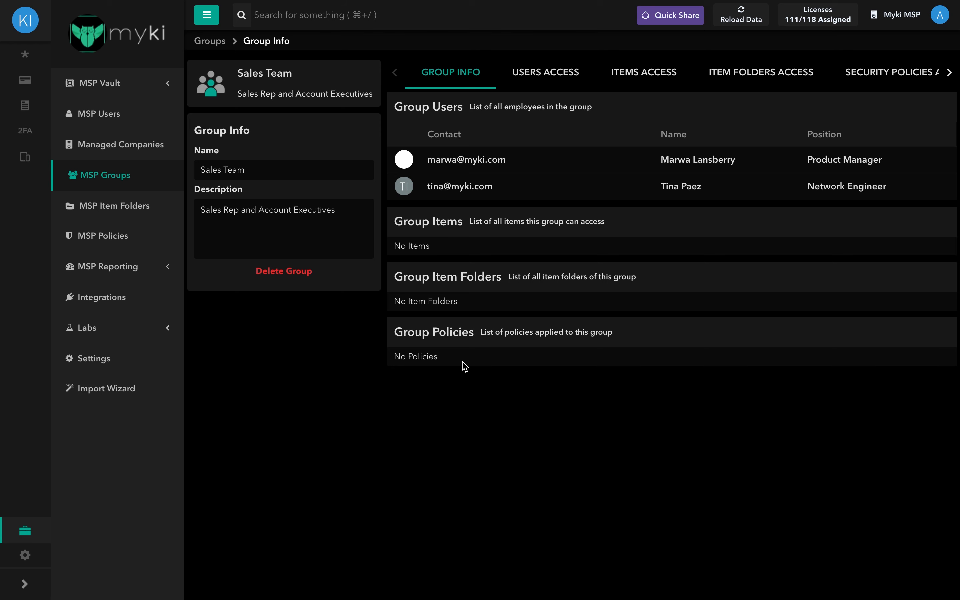
left_click(552, 78)
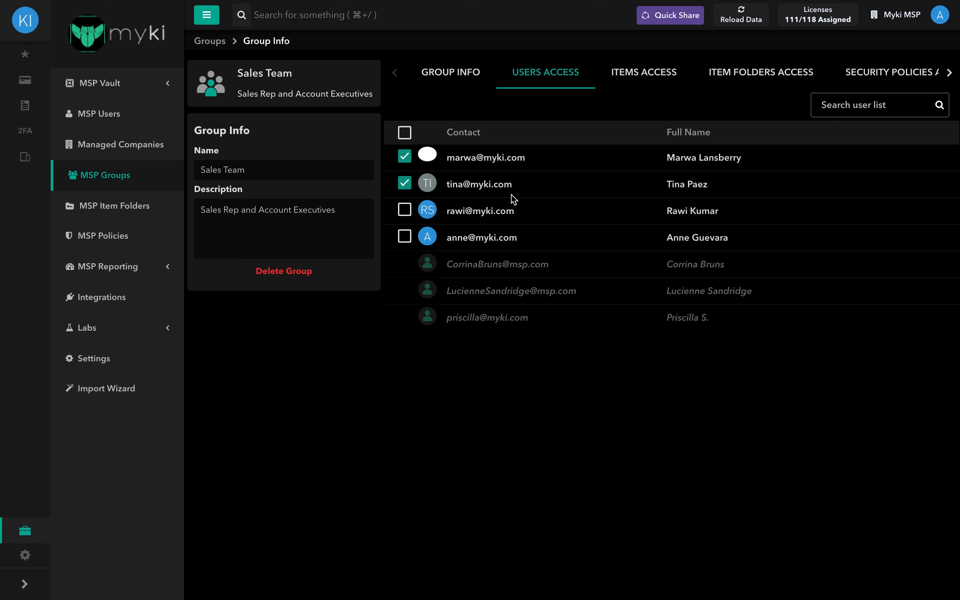
Try adding the two unassigned active users to the Sales Team and removing one assigned user, discarding each change.
left_click(405, 237)
left_click(405, 210)
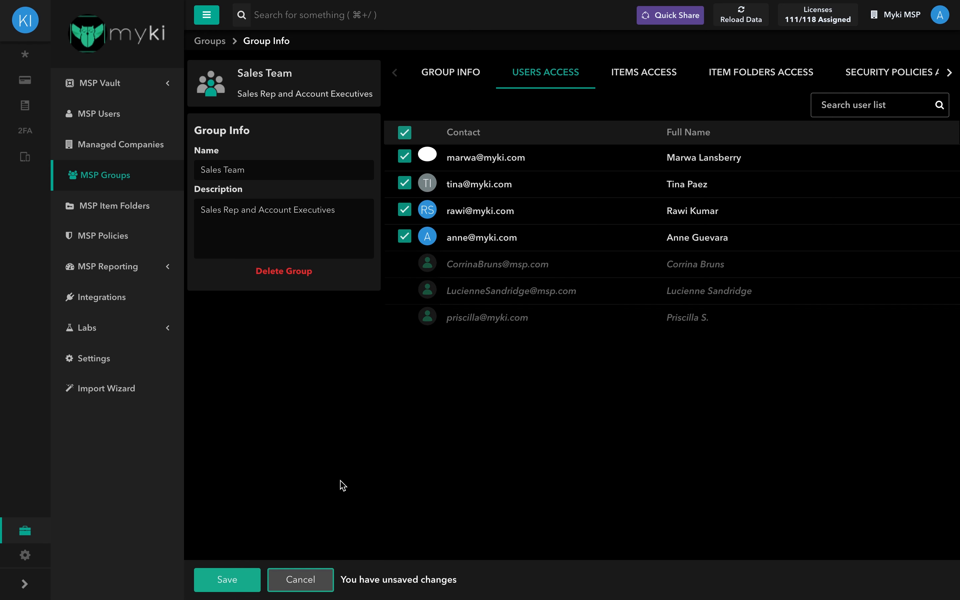
left_click(312, 580)
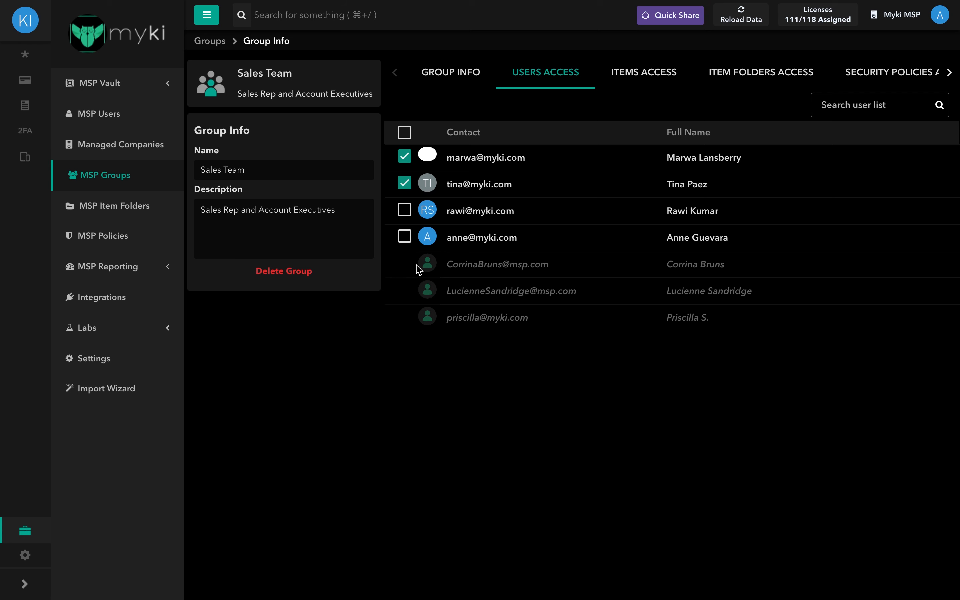
left_click(405, 184)
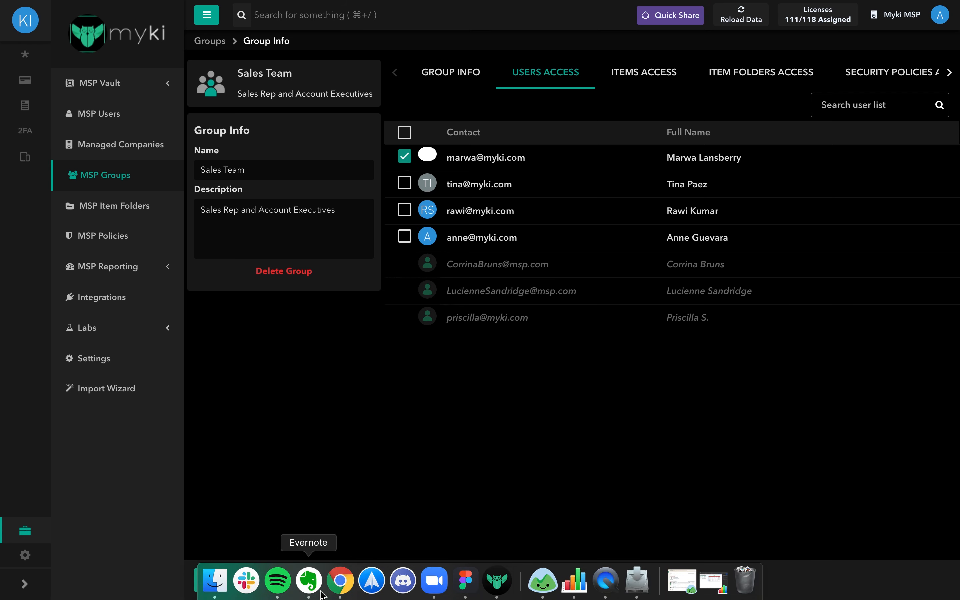
left_click(316, 580)
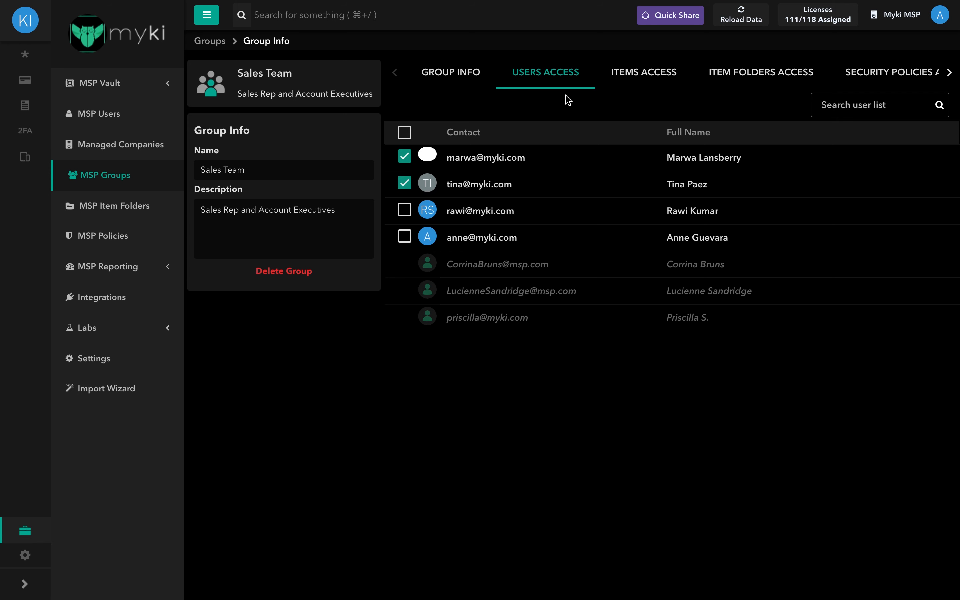
Search the Sales Team's user list for "ti" and clear the search.
type("ti")
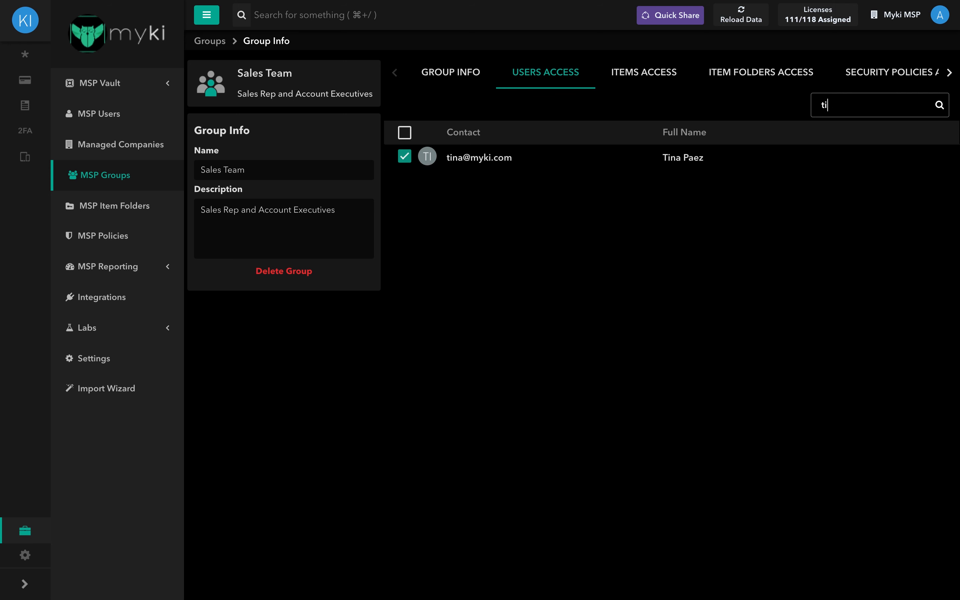
key("BackSpace")
key("BackSpace")
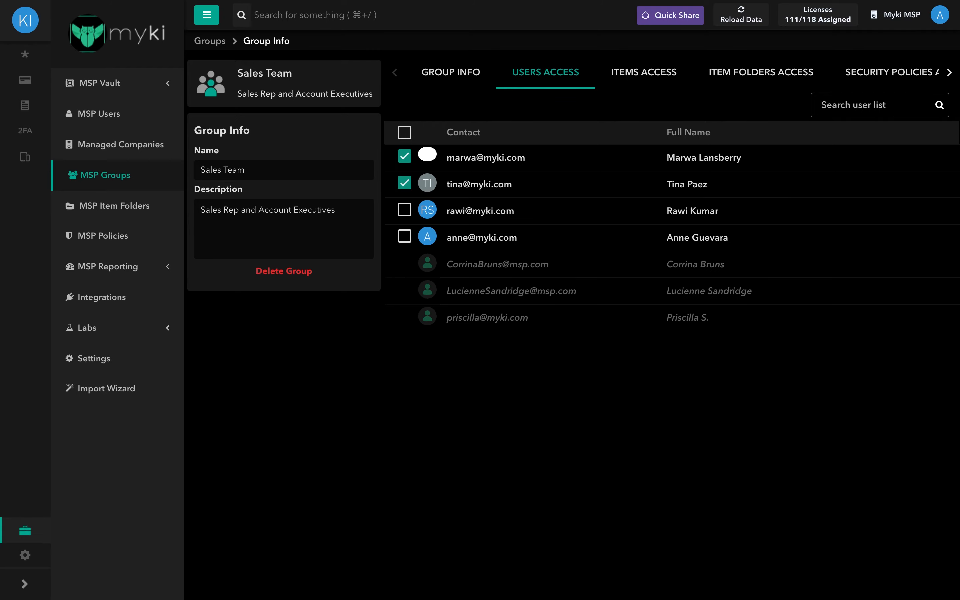
Give the Sales Team access to the Datto RMM, Reddit and Intercom items and save the changes.
left_click(654, 75)
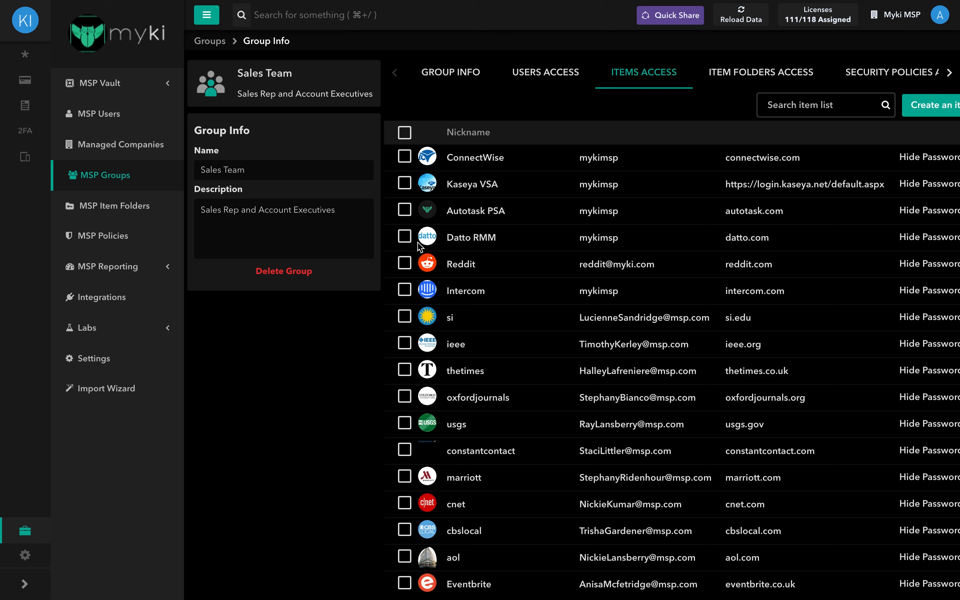
left_click(405, 237)
left_click(404, 263)
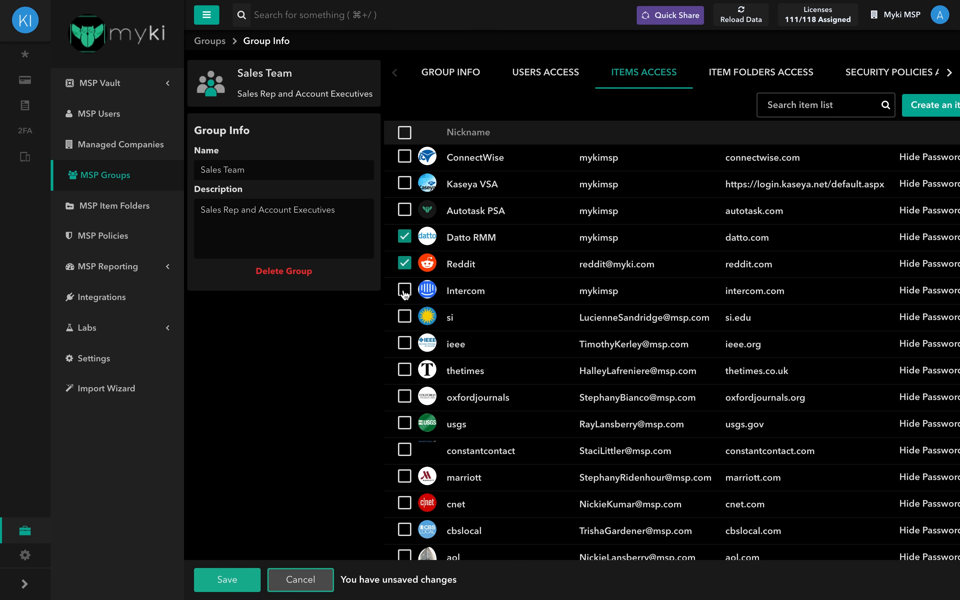
left_click(405, 289)
left_click(227, 581)
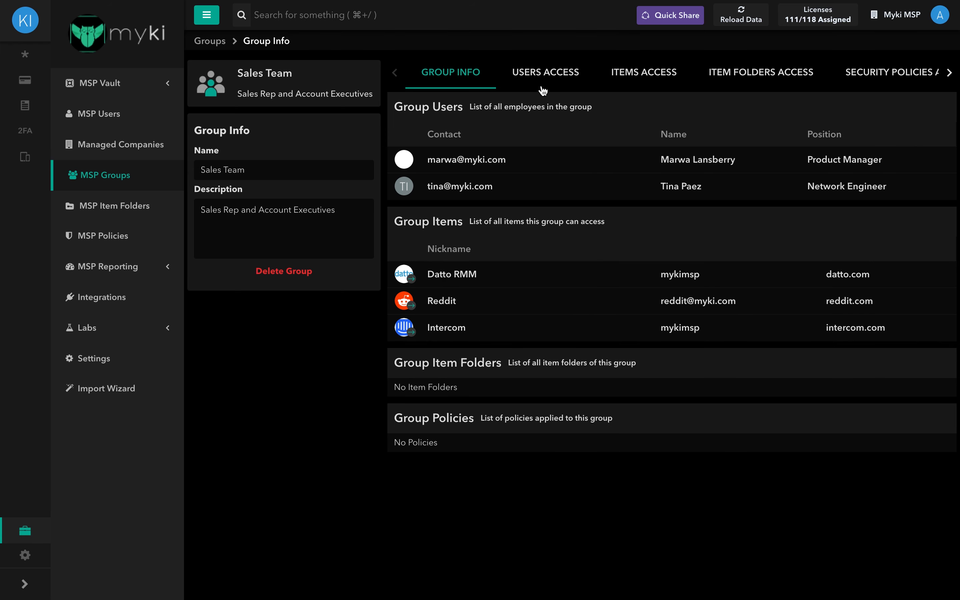
Try removing Intercom and Reddit from the Sales Team's item access.
left_click(627, 72)
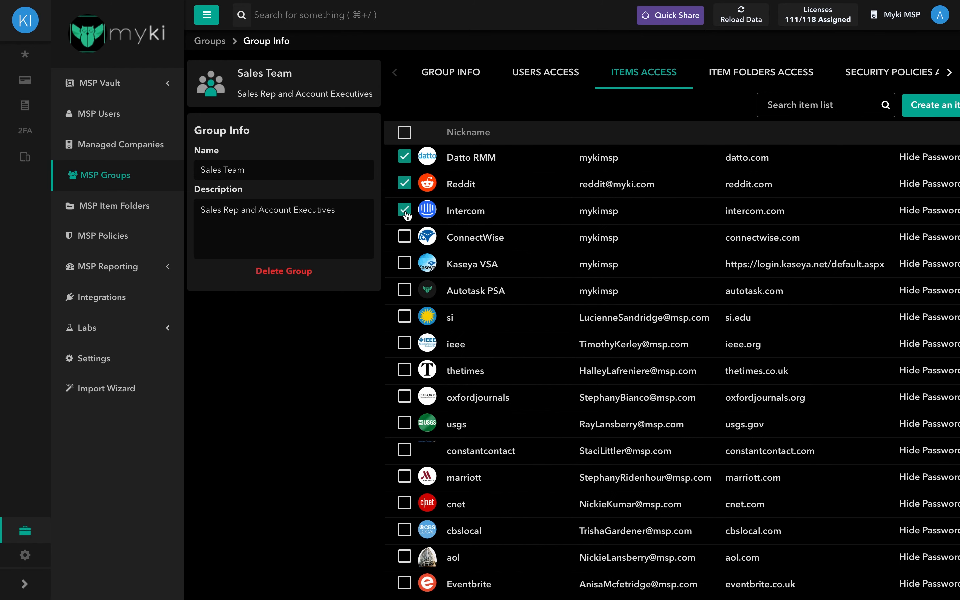
left_click(403, 210)
left_click(405, 184)
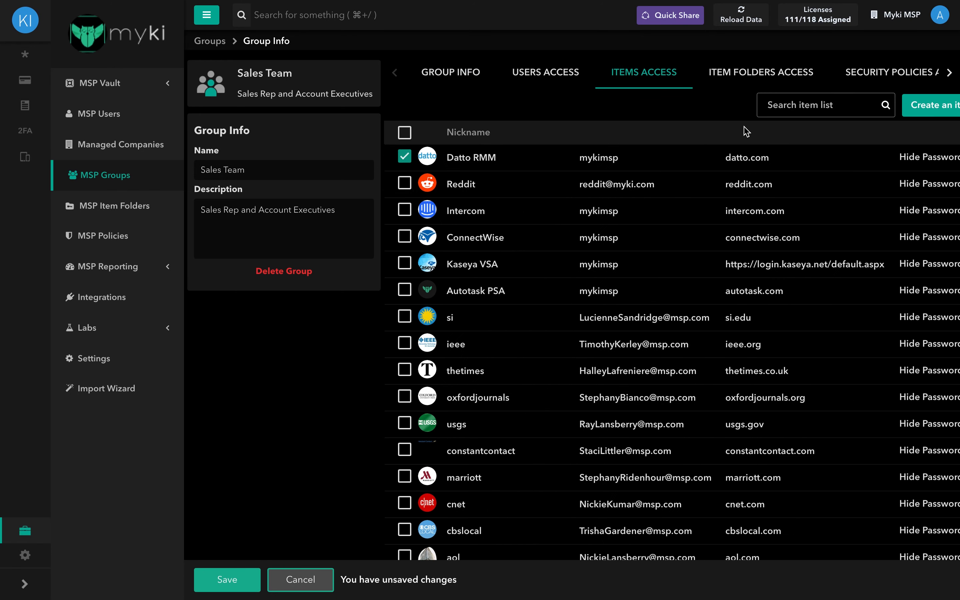
Search the Sales Team's item list for "conne", clear the search, and view the item types available for creation.
type("conne")
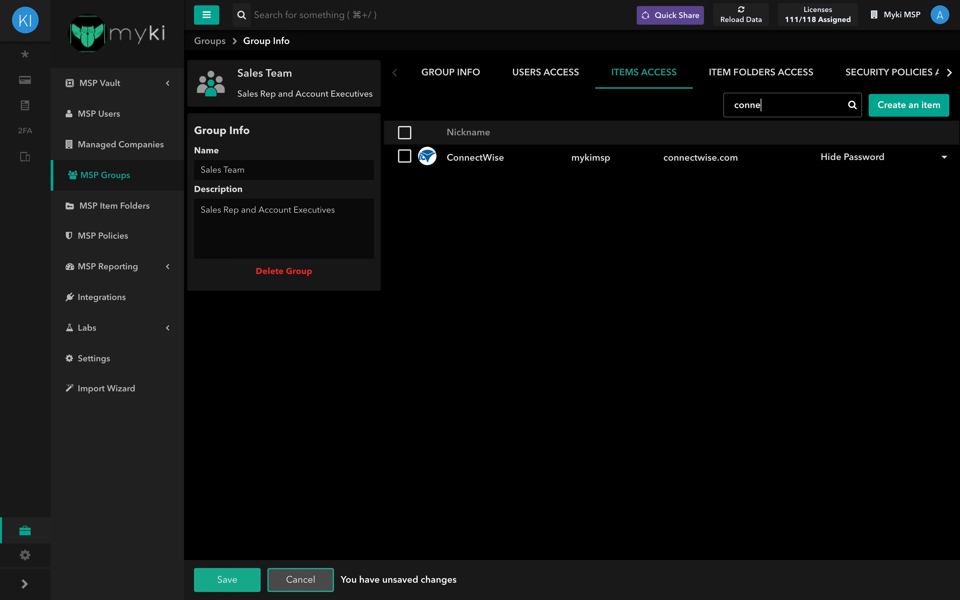
key("BackSpace")
key("BackSpace")
key("BackSpace")
key("BackSpace")
key("BackSpace")
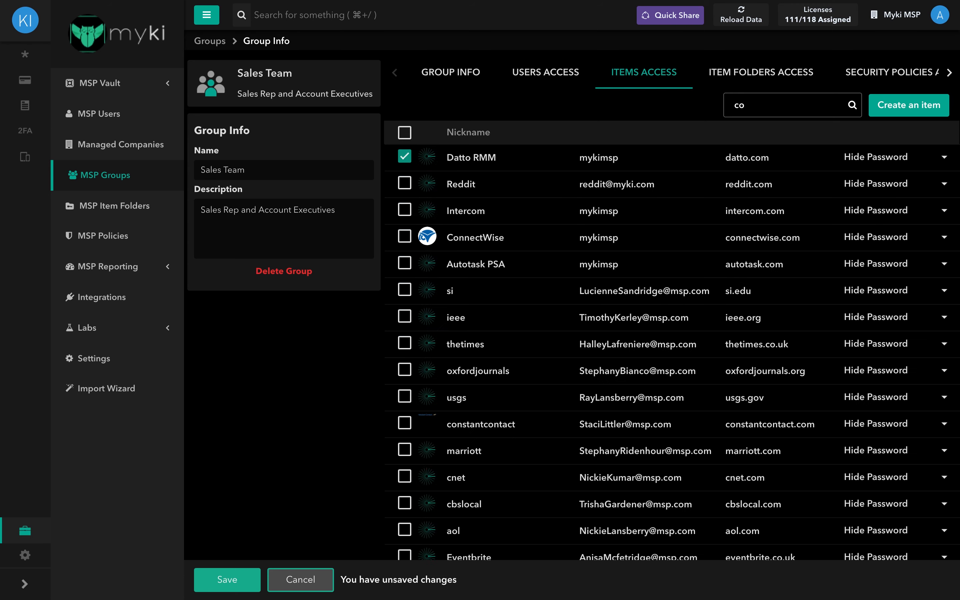
left_click(927, 100)
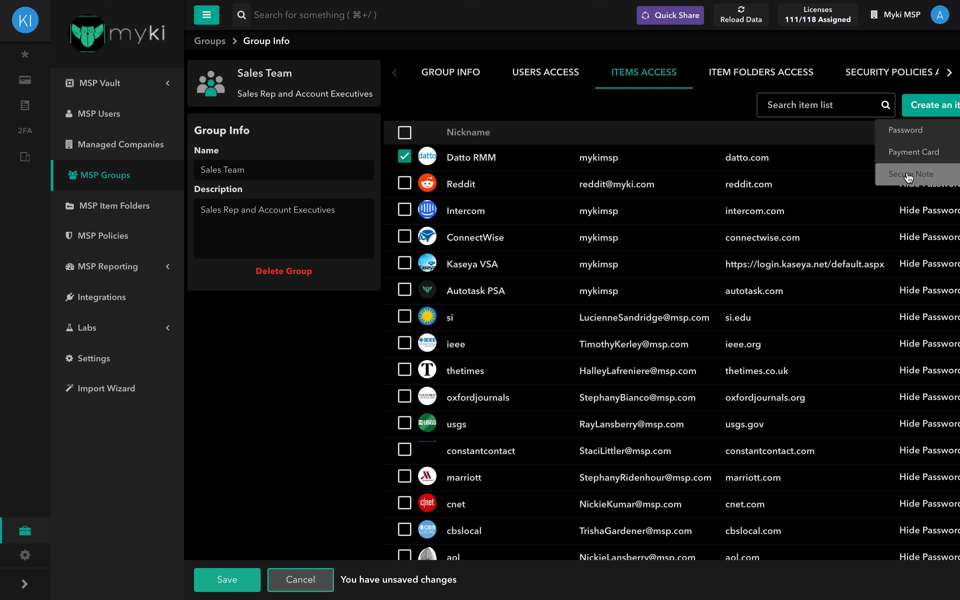
Discard the pending item changes and try granting the Sales Team the Active Directory and Documentation Platform folders, cancelling the selection.
left_click(794, 82)
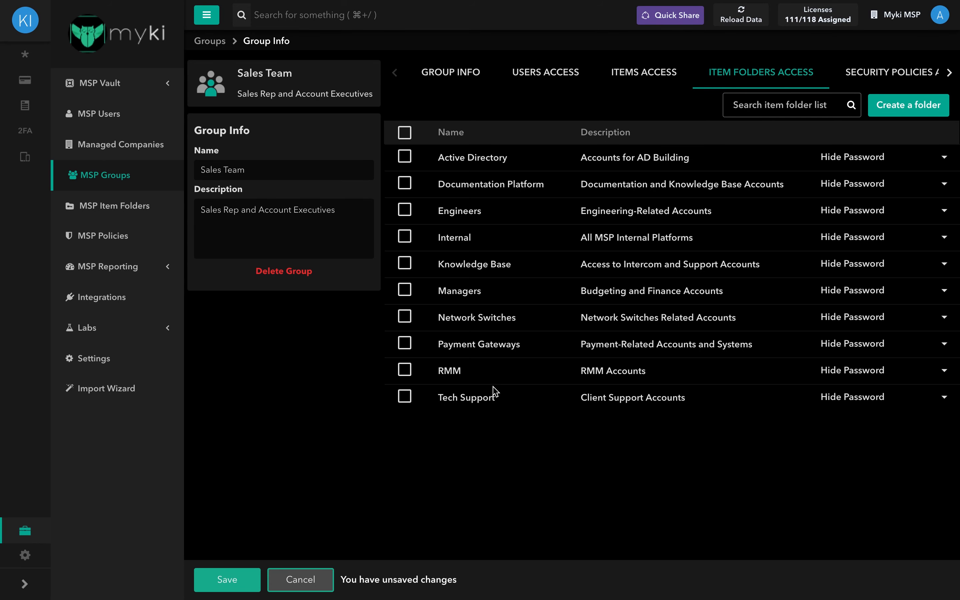
left_click(320, 571)
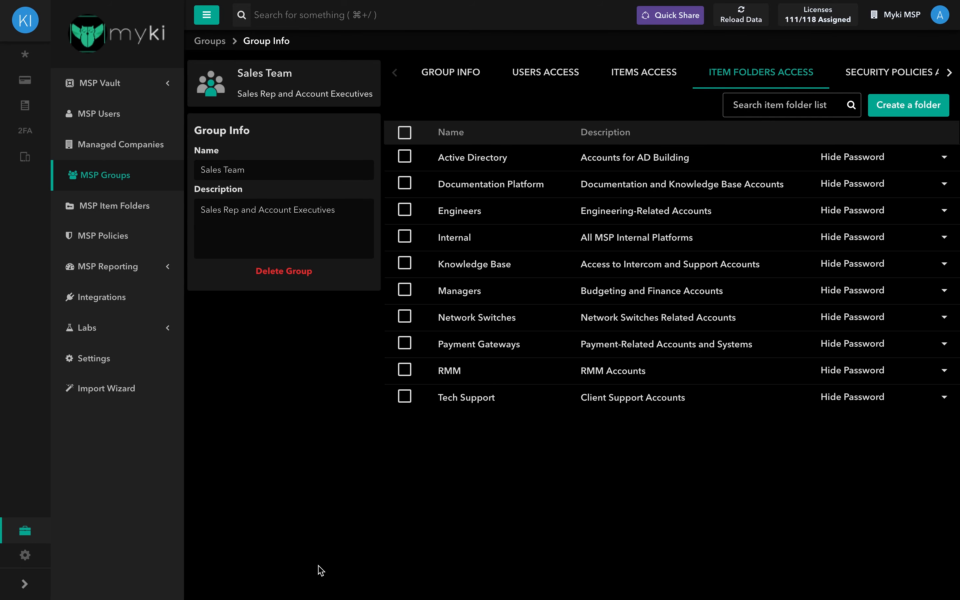
left_click(405, 156)
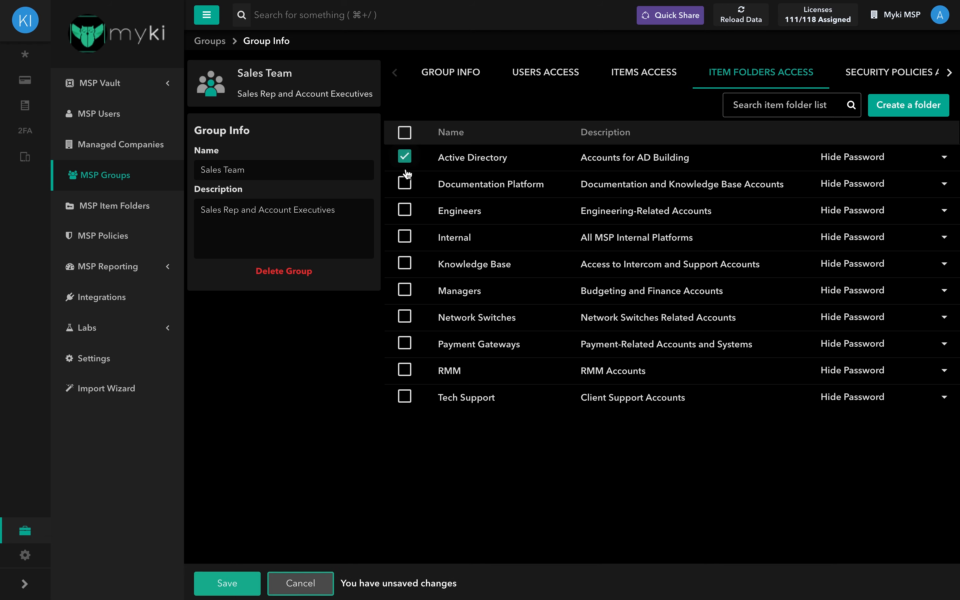
left_click(405, 183)
left_click(302, 580)
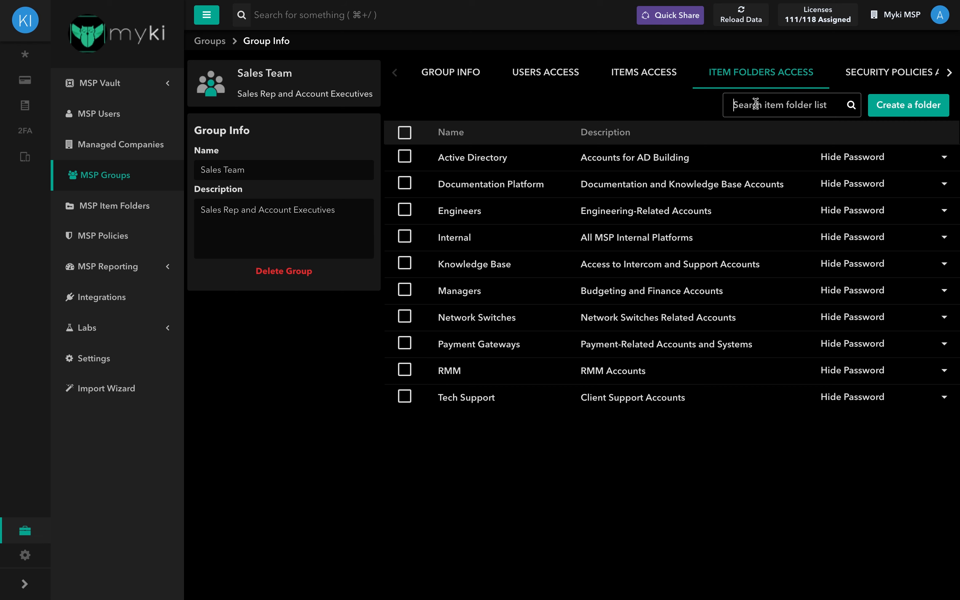
Search the Sales Team's item folder list for "engin" and clear the search.
type("engin")
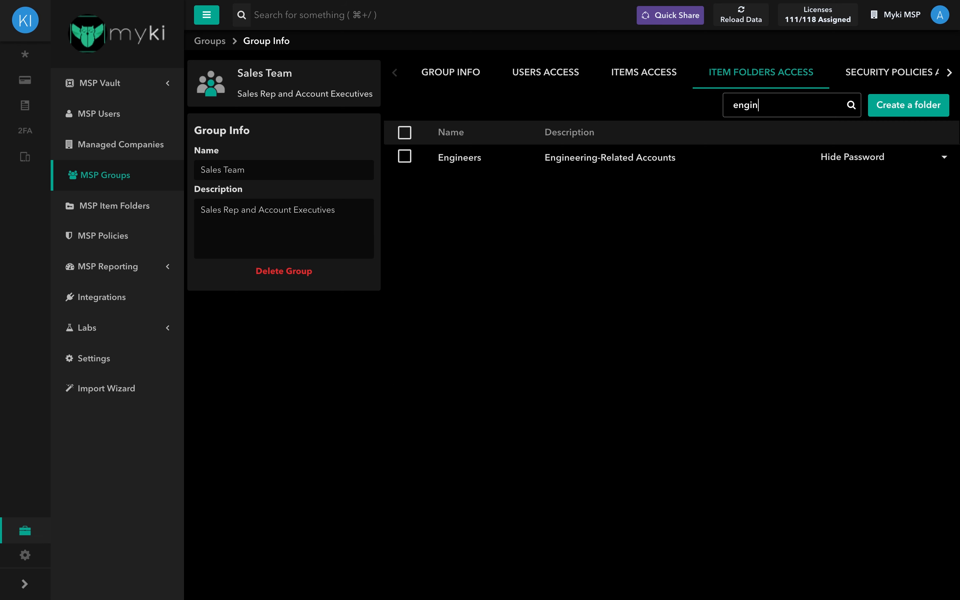
key("BackSpace")
key("BackSpace")
key("BackSpace")
key("BackSpace")
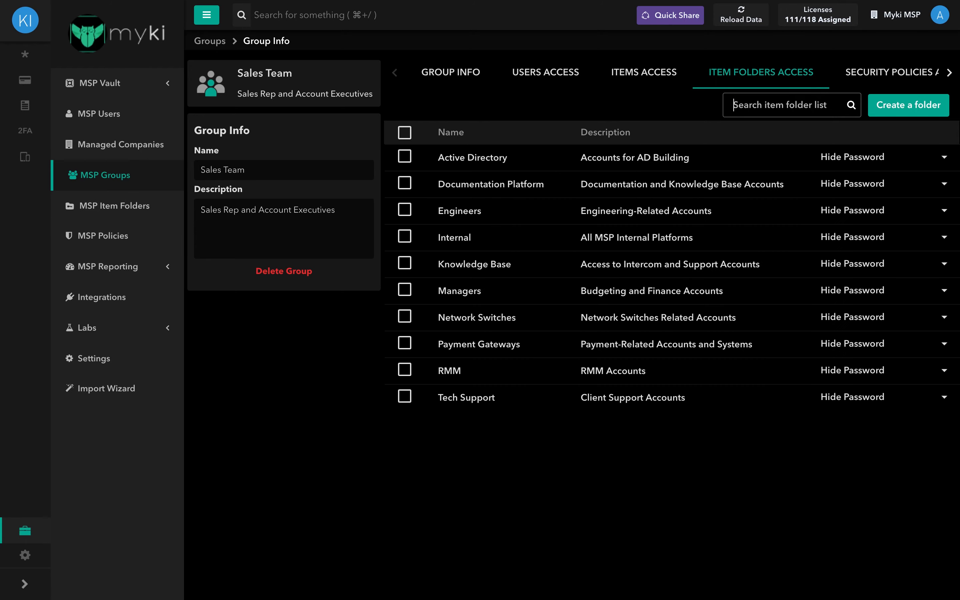
View the form for creating a new item folder and close it without saving.
left_click(896, 111)
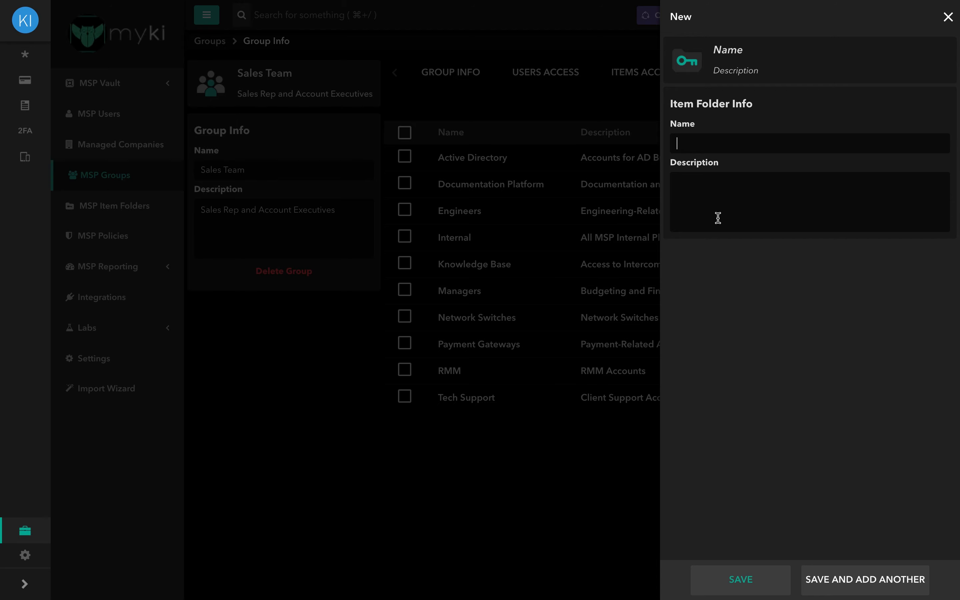
left_click(947, 18)
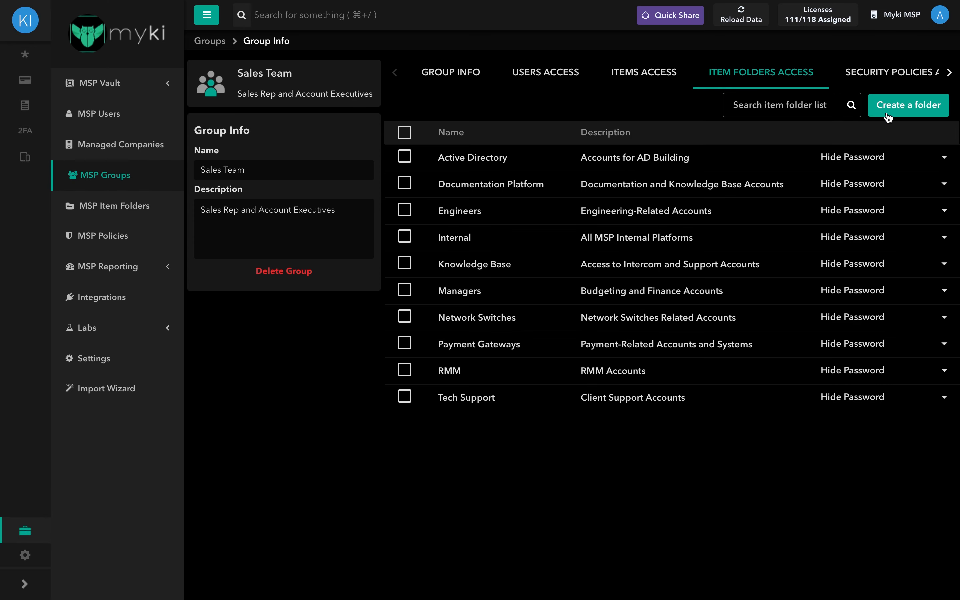
Try assigning the Weekdays/Working Hours Restrictions, Budget Access Restrictions, Day Shift and MSP Office security policies to the Sales Team, and deselect them all again.
left_click(878, 75)
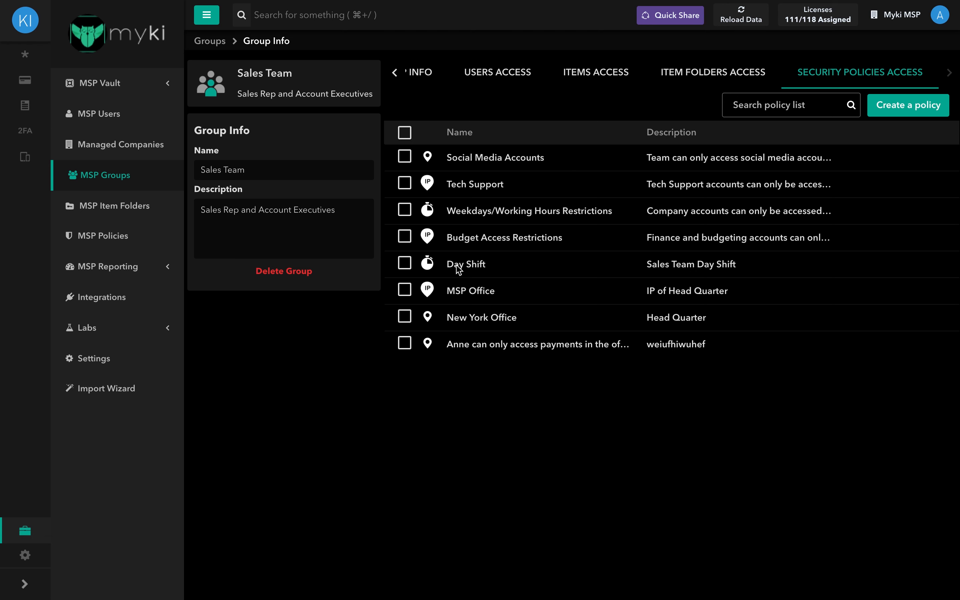
left_click(404, 210)
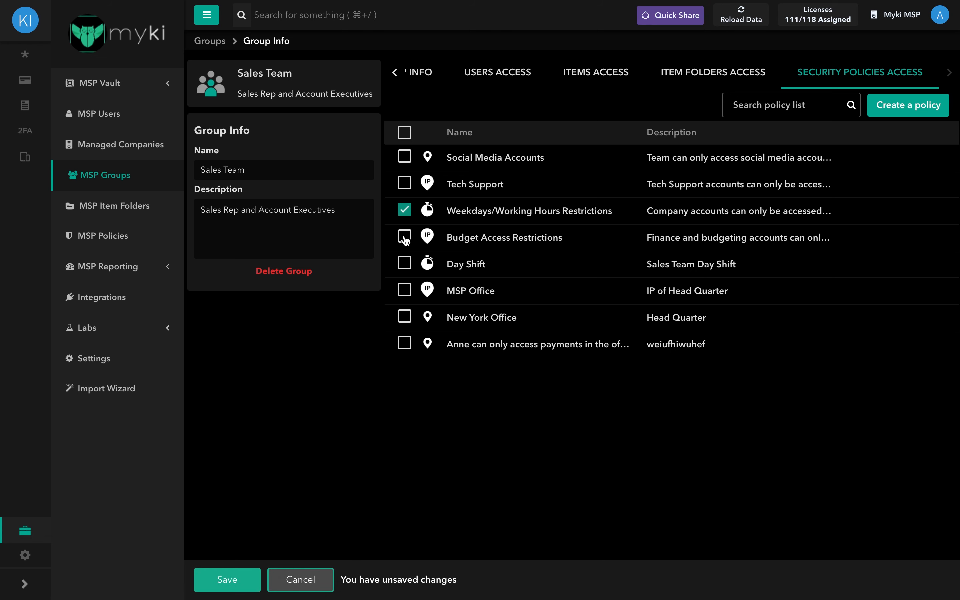
left_click(404, 237)
left_click(404, 263)
left_click(404, 290)
left_click(404, 290)
left_click(405, 263)
left_click(405, 238)
left_click(404, 210)
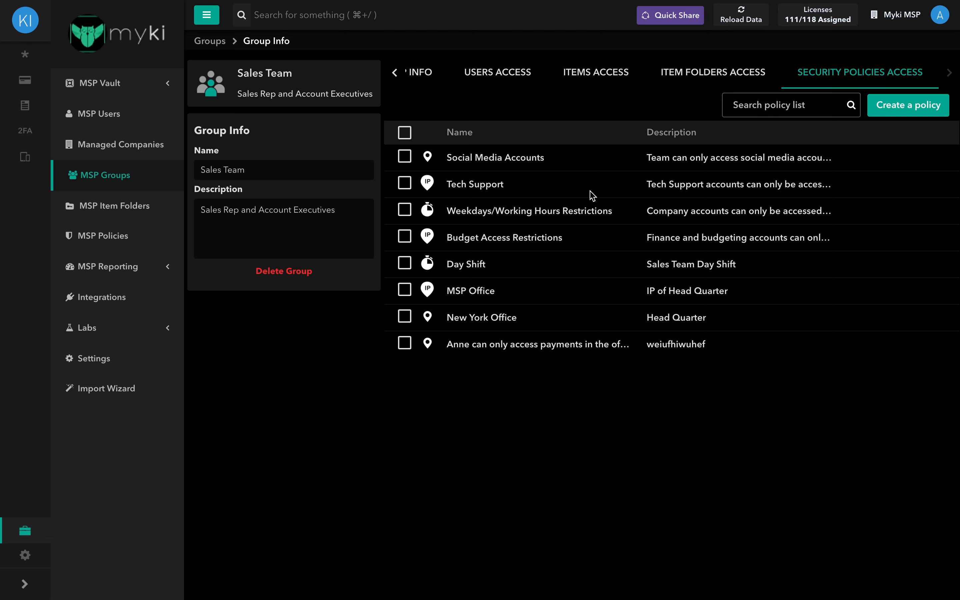
Search the Sales Team's security policy list for "budge" and clear the search.
type("budge")
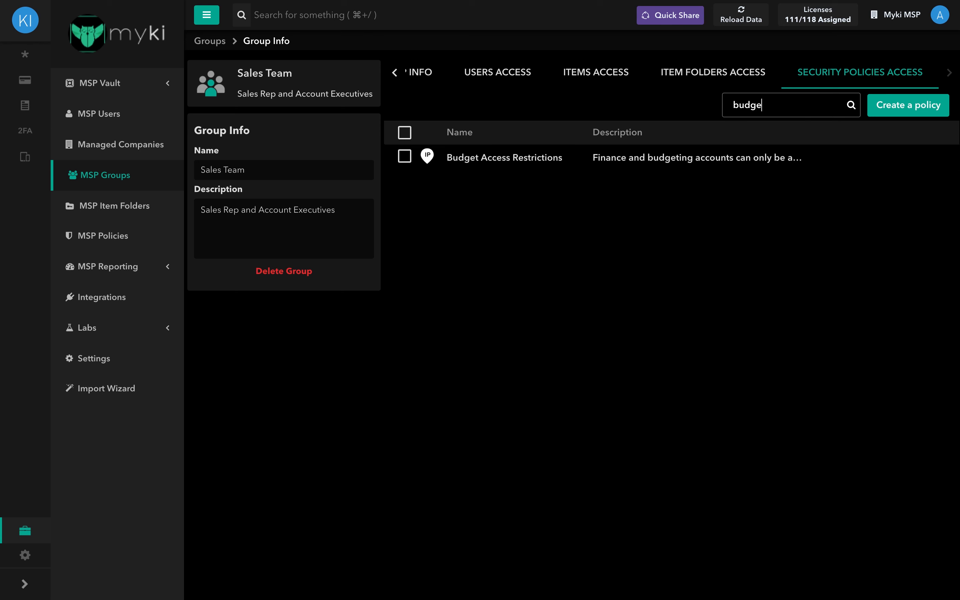
key("BackSpace")
key("BackSpace")
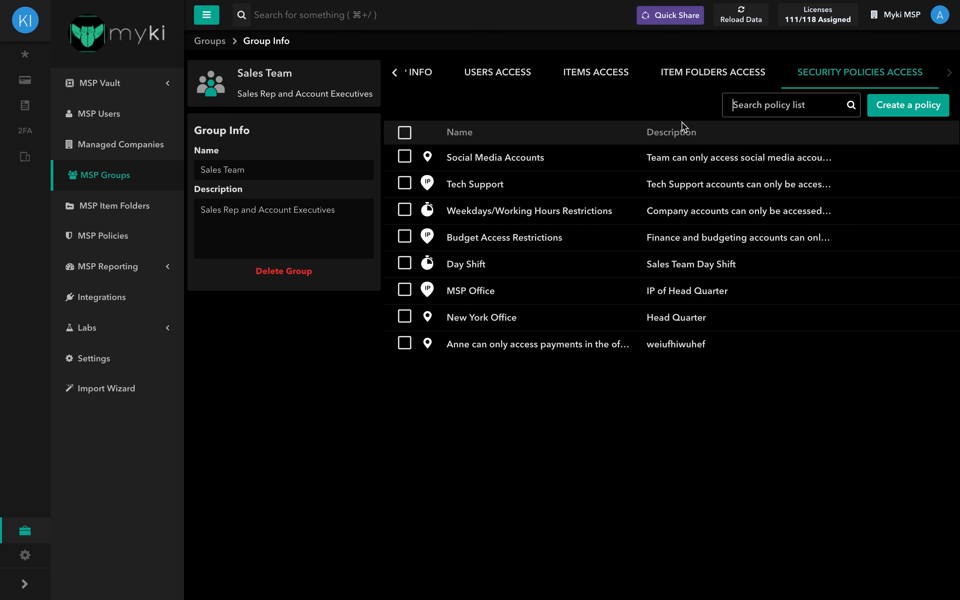
View the policy types available for creation and return to the list of all groups.
left_click(887, 114)
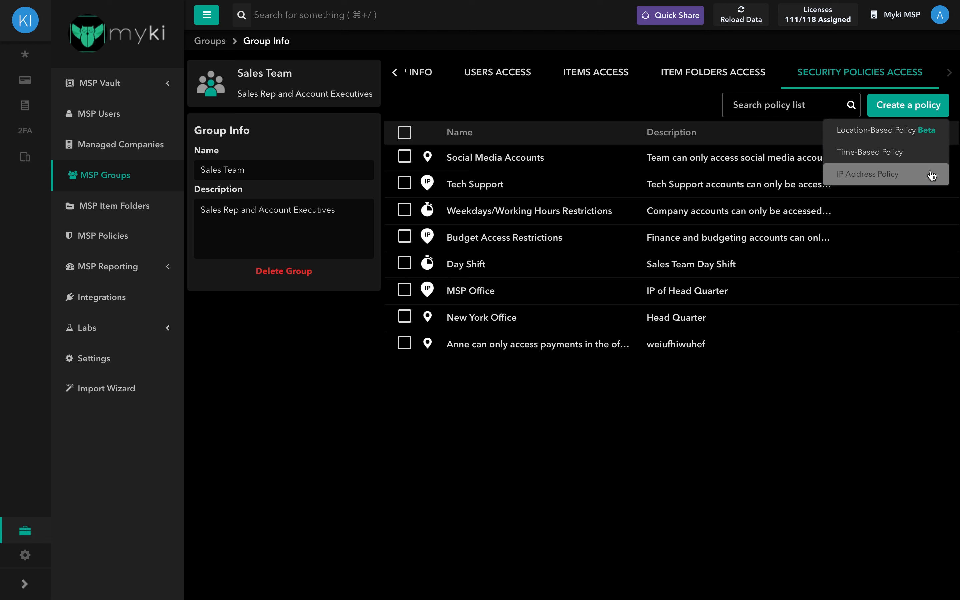
left_click(852, 384)
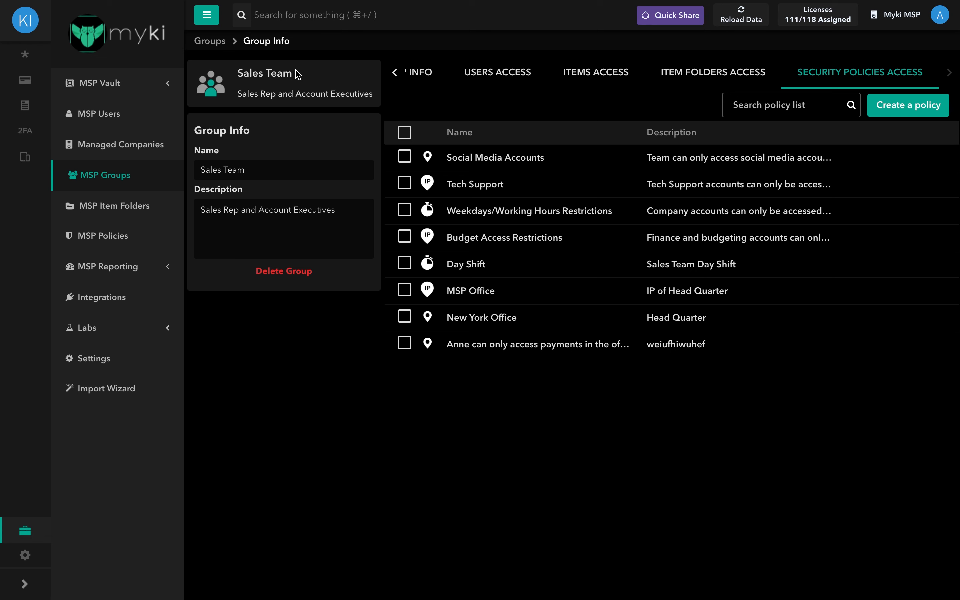
left_click(213, 47)
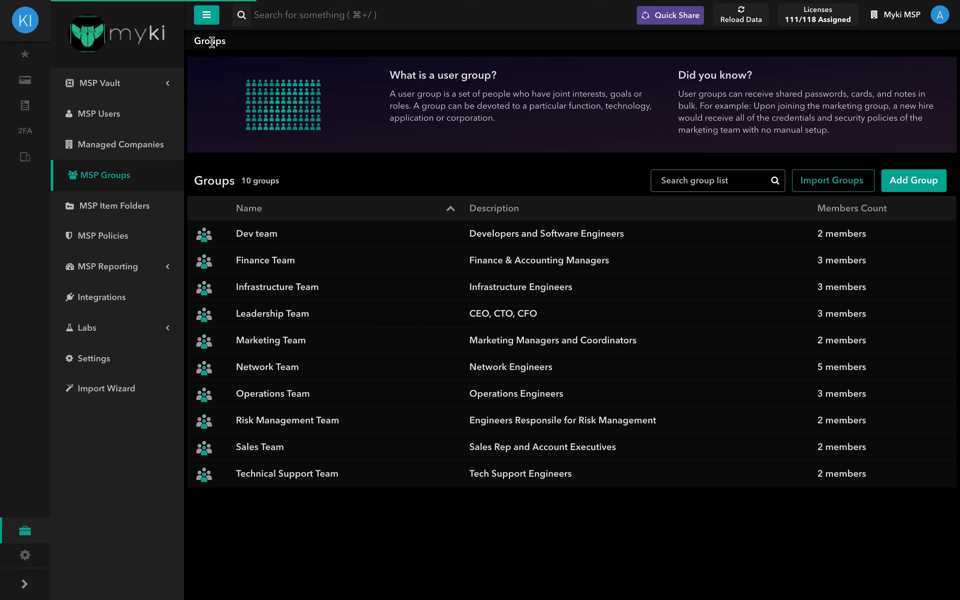